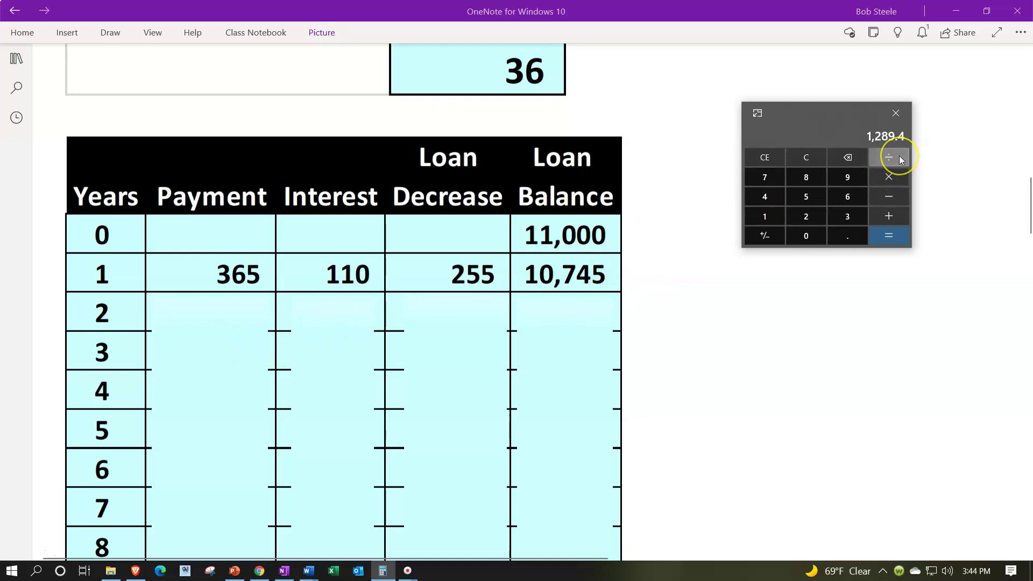
# Step: Complete the pending monthly interest calculation, and shrink the Payment and Interest column covers to uncover the year 2 values
pyautogui.press('Return')
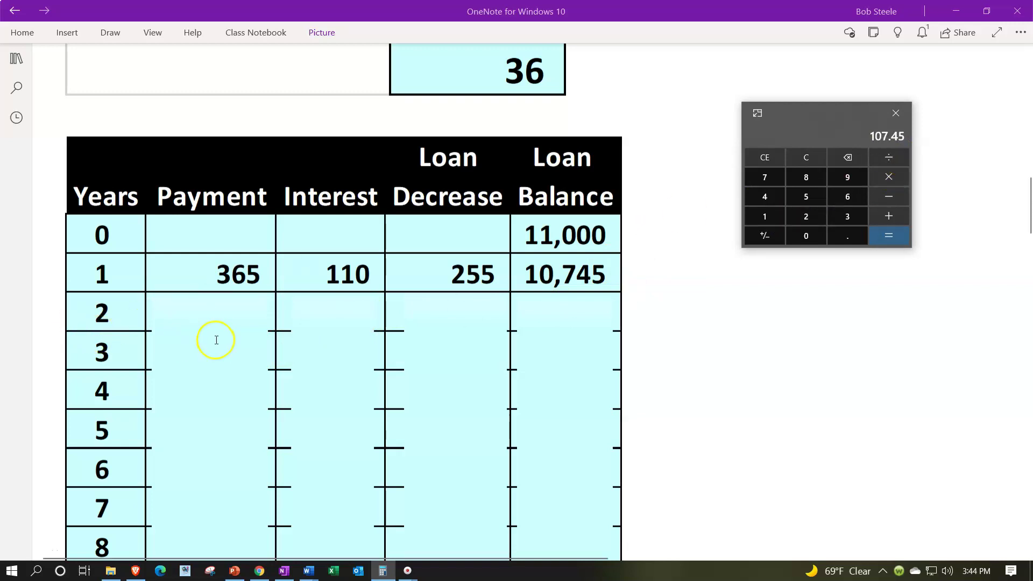
pyautogui.click(212, 299)
pyautogui.write('365')
pyautogui.click(330, 330)
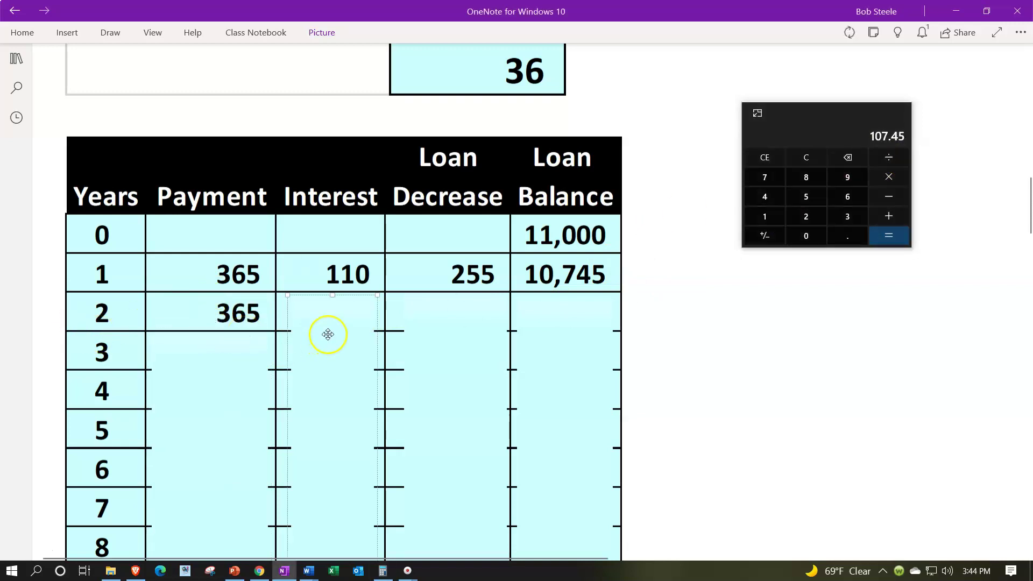
pyautogui.write('107')
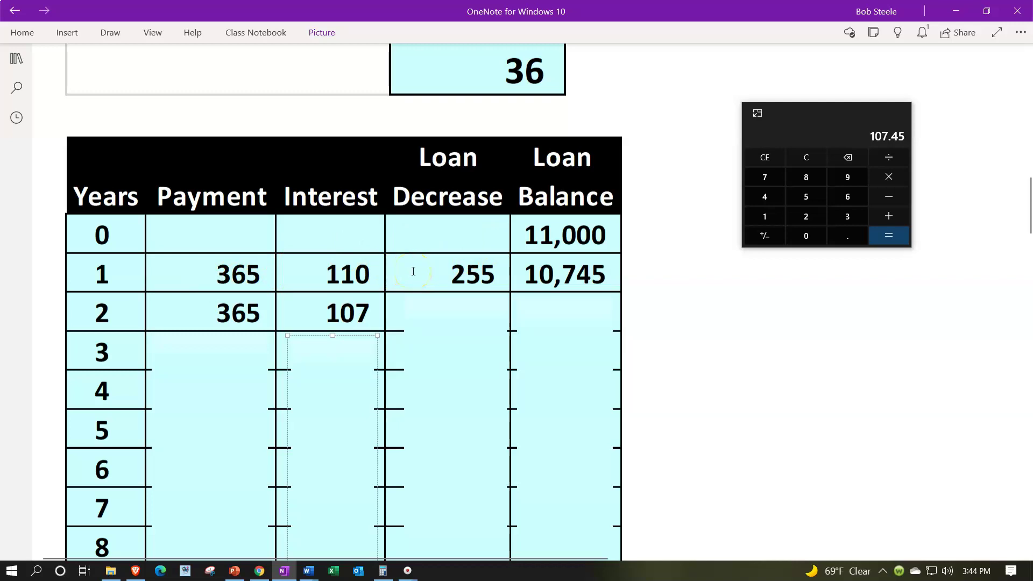
# Step: Recalculate the year 2 interest on the calculator as 0.12 / 12, multiplied by the 10745 balance
pyautogui.click(806, 158)
pyautogui.write('.12/12')
pyautogui.press('Return')
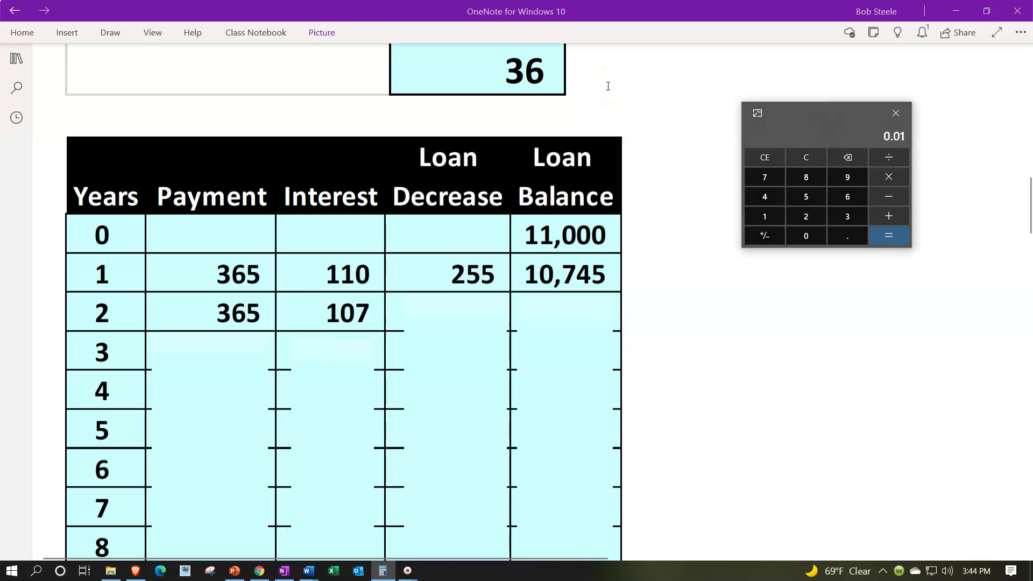
pyautogui.write('*10745')
pyautogui.press('Return')
# Step: Shrink the Loan Decrease cover to uncover its year 2 value, and check it on the calculator with 365 - 107
pyautogui.click(448, 304)
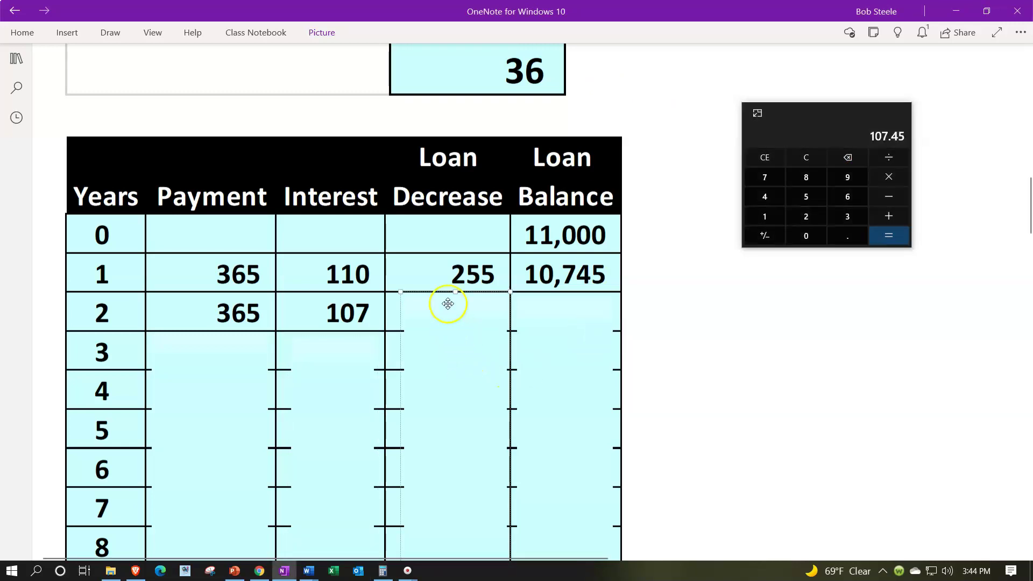
pyautogui.write('258')
pyautogui.click(856, 157)
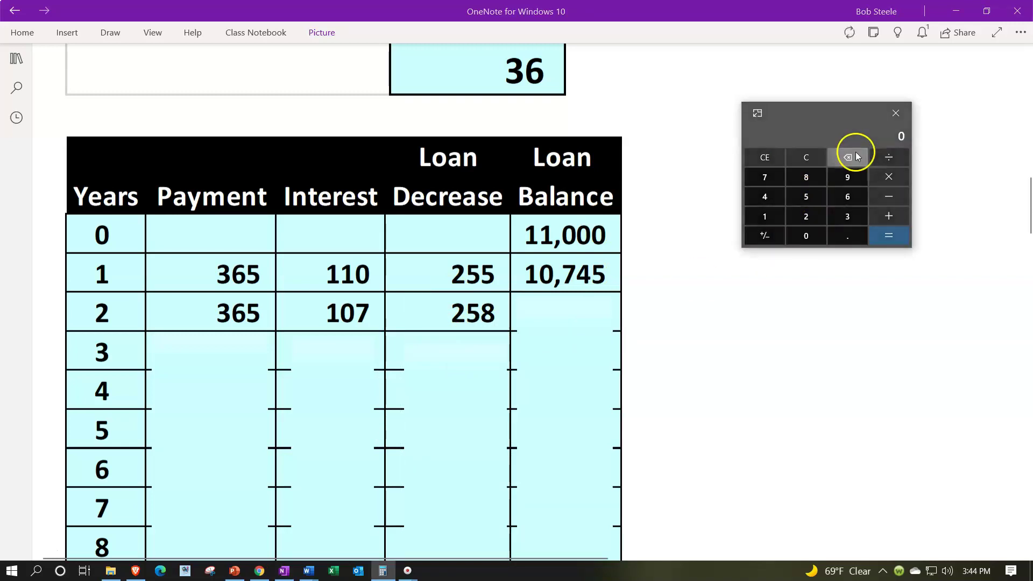
pyautogui.write('365-107')
pyautogui.press('Return')
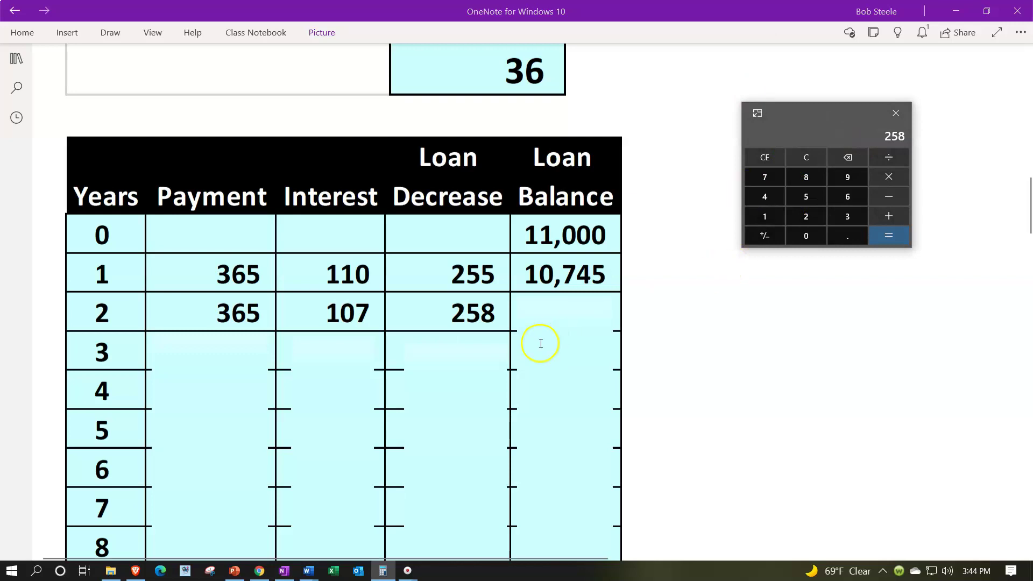
# Step: Shrink the Loan Balance cover to uncover its year 2 value, and check it on the calculator with 10745 - 258
pyautogui.click(541, 344)
pyautogui.click(570, 311)
pyautogui.write('10,487')
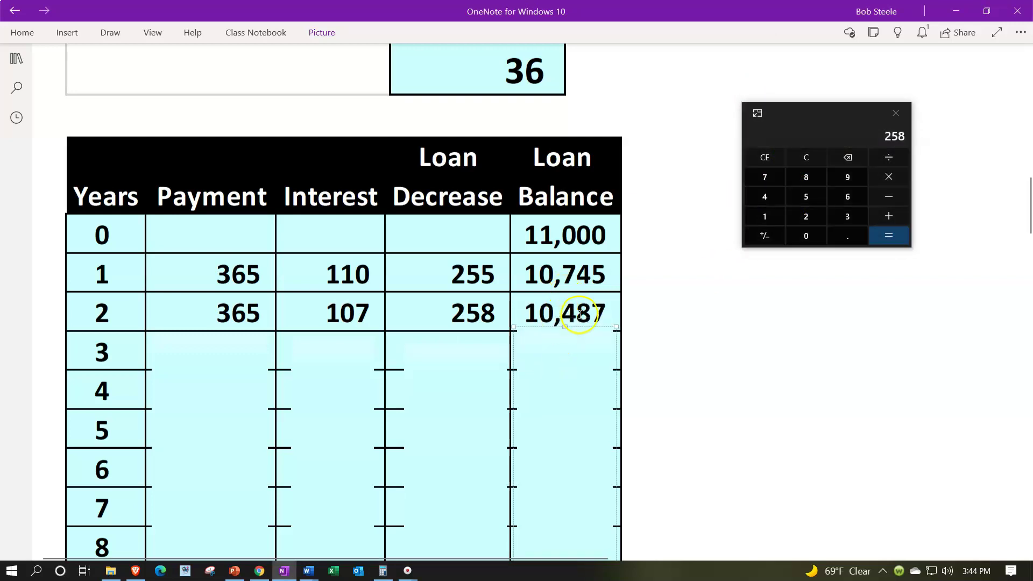
pyautogui.click(819, 158)
pyautogui.write('10745')
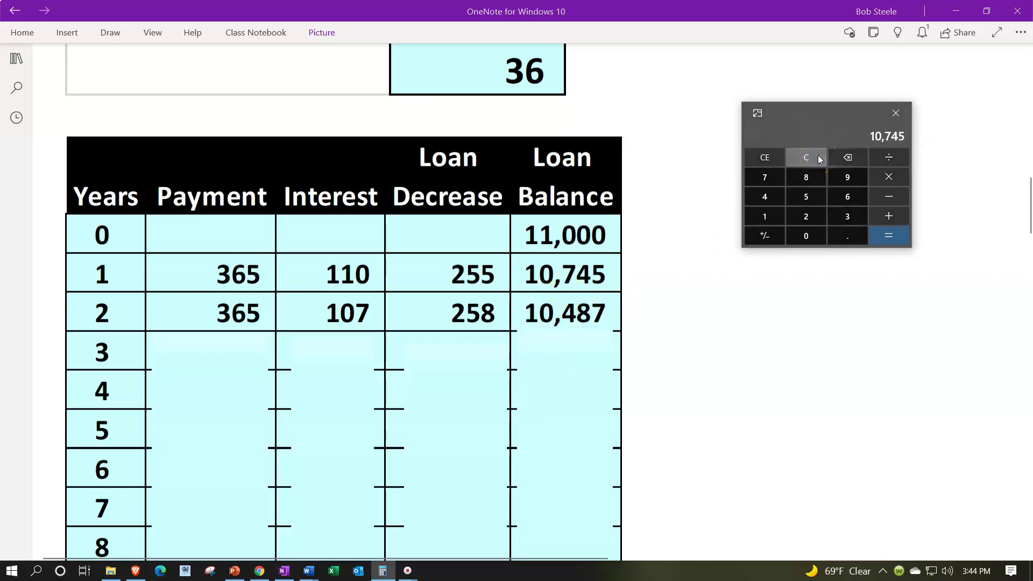
pyautogui.write('-258')
pyautogui.press('Return')
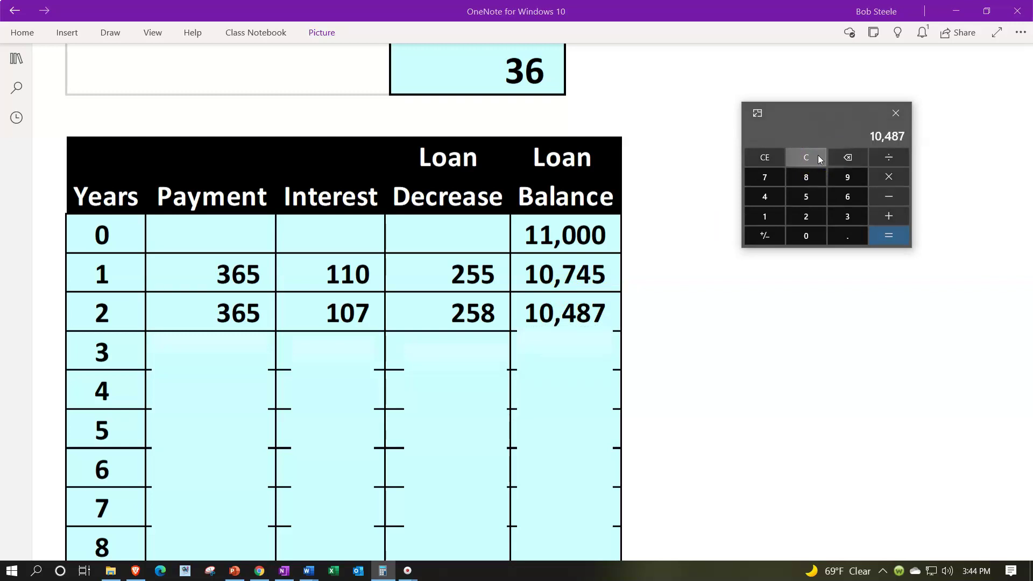
# Step: Shrink the cover over the Payment column to uncover the year 3 payment
pyautogui.click(906, 180)
pyautogui.click(241, 383)
pyautogui.click(210, 324)
pyautogui.moveTo(210, 323); pyautogui.dragTo(212, 369)
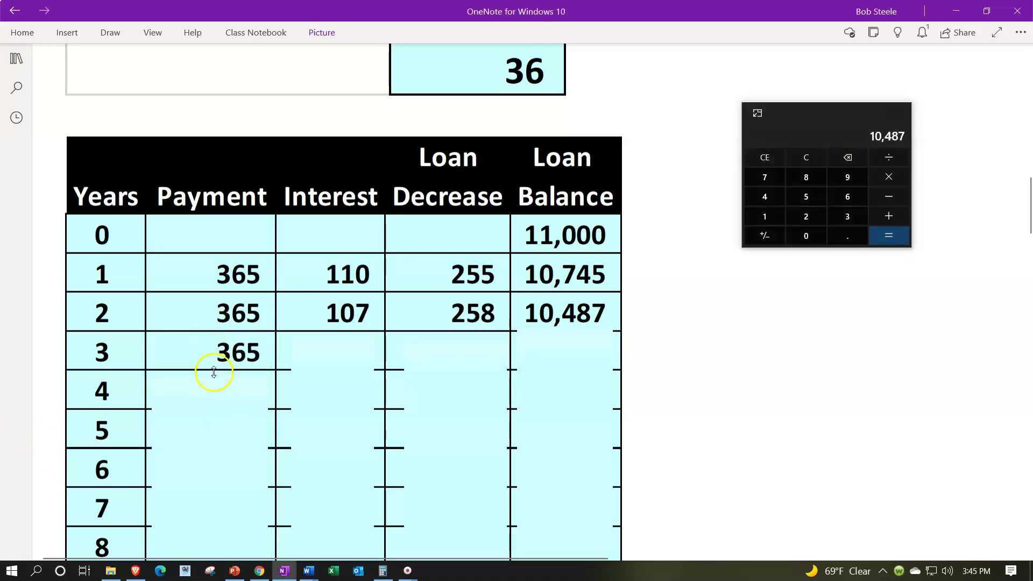
# Step: Multiply the calculator's 10,487 balance by 0.12, divide by 12, and shrink the Interest cover to uncover the year 3 interest
pyautogui.click(890, 175)
pyautogui.write('.12')
pyautogui.press('Return')
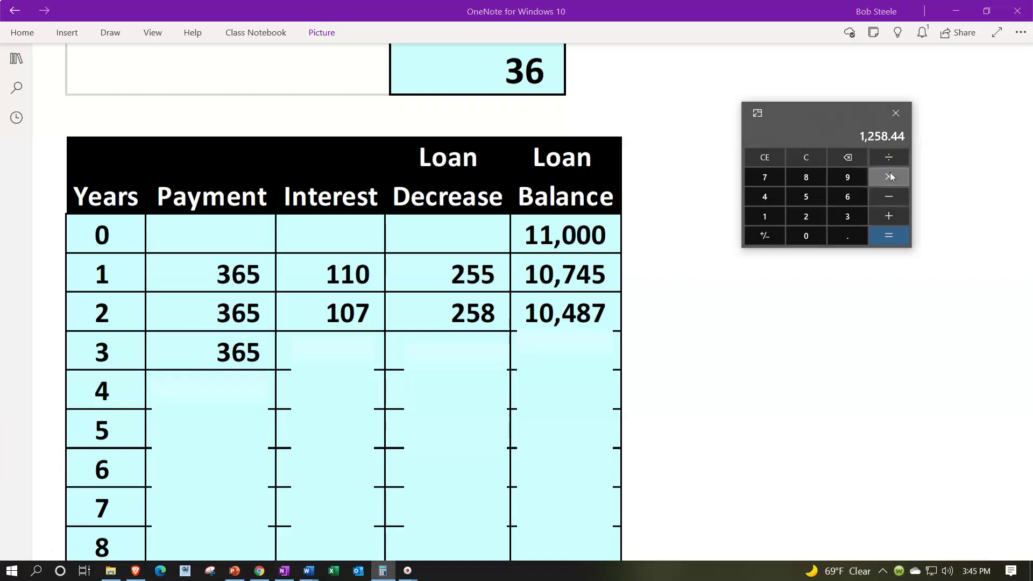
pyautogui.write('/12')
pyautogui.press('Return')
pyautogui.click(103, 358)
pyautogui.click(334, 359)
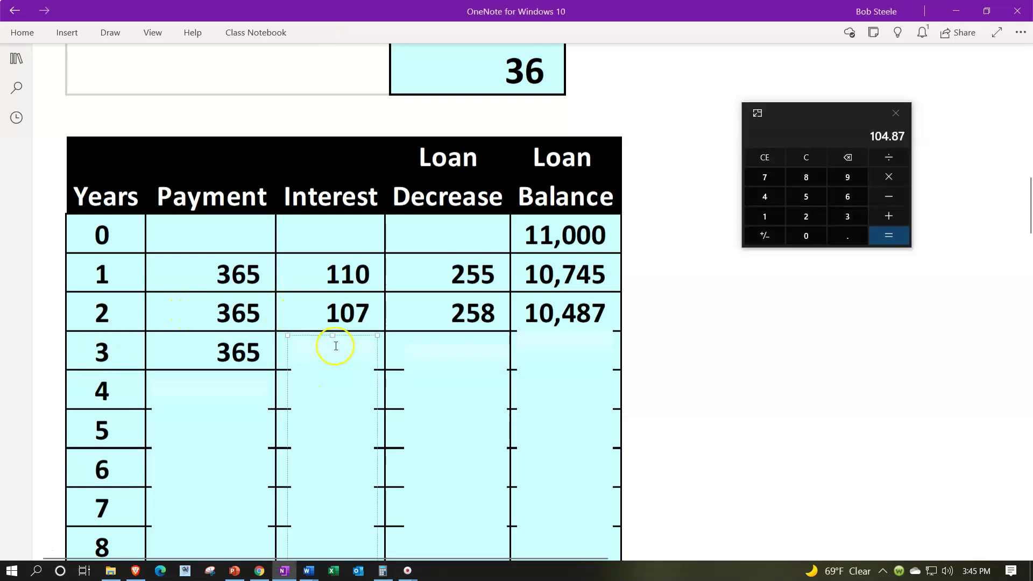
pyautogui.moveTo(335, 358); pyautogui.dragTo(342, 380)
# Step: Recalculate the year 3 interest on the calculator as 0.01 × 10487
pyautogui.click(781, 159)
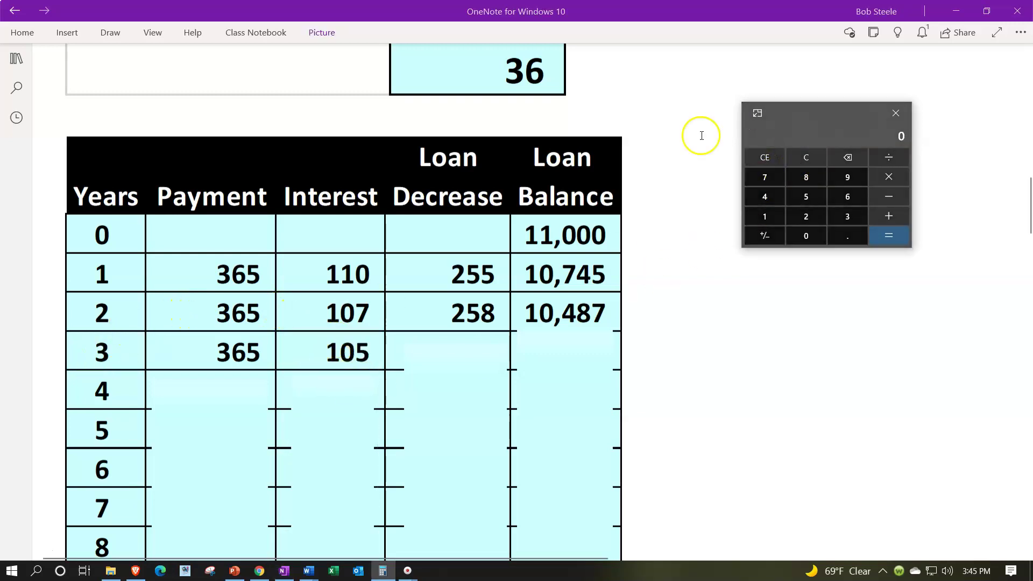
pyautogui.write('.12')
pyautogui.press('BackSpace')
pyautogui.press('BackSpace')
pyautogui.write('01')
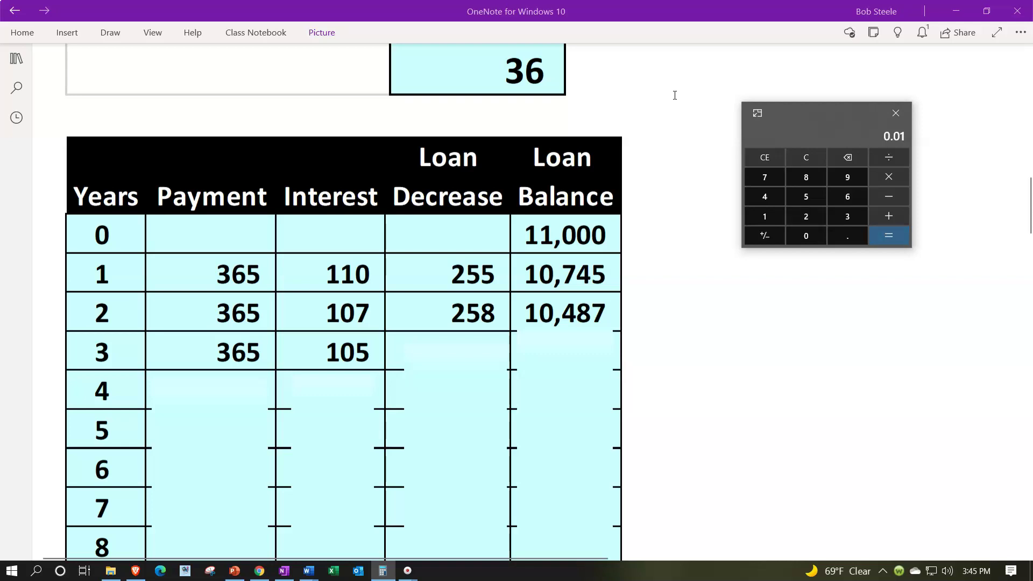
pyautogui.write('*10487')
pyautogui.press('Return')
# Step: Shrink the Loan Decrease cover to uncover its year 3 value, and check it on the calculator with 365 - 105
pyautogui.click(449, 374)
pyautogui.write('260')
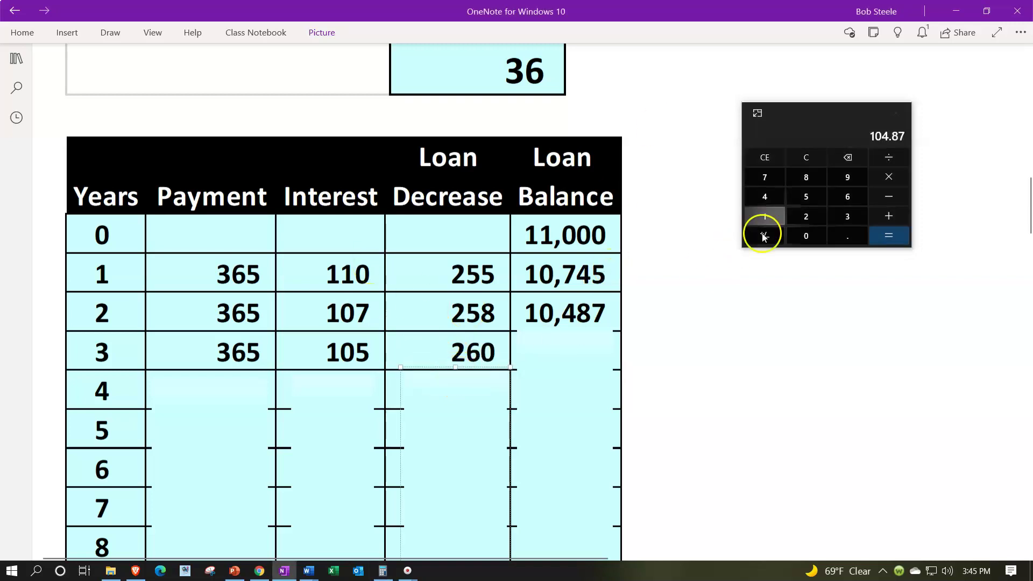
pyautogui.click(806, 157)
pyautogui.write('365-105')
pyautogui.press('Return')
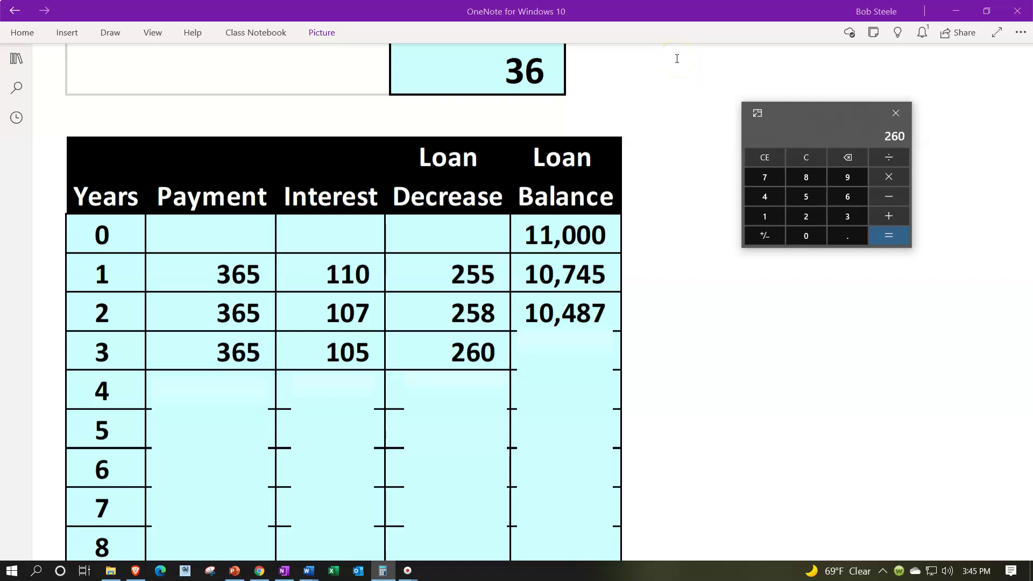
# Step: Shrink the Loan Balance cover to uncover its year 3 value, and check it on the calculator with 10487 - 260
pyautogui.click(565, 355)
pyautogui.write('10,226')
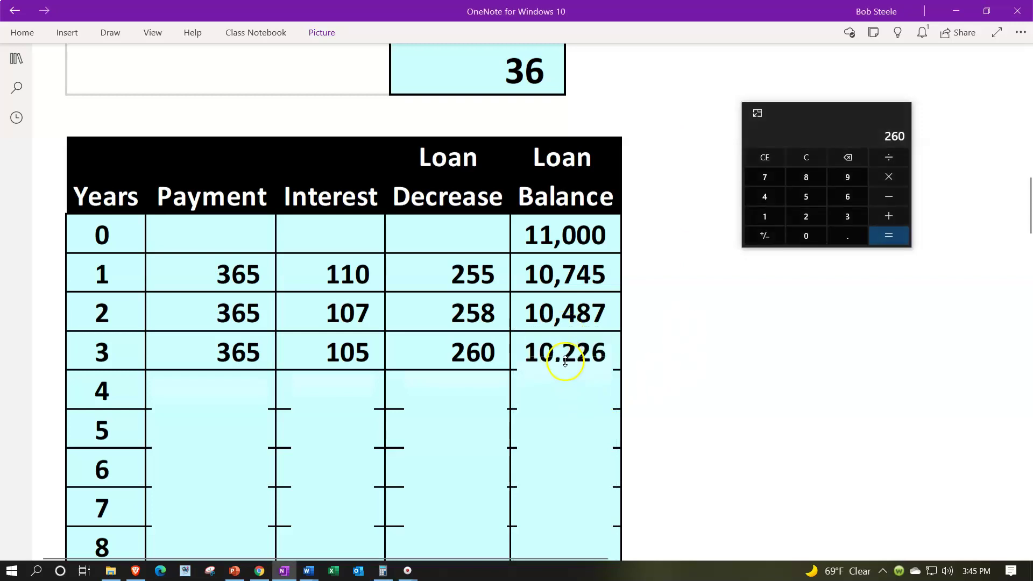
pyautogui.click(822, 156)
pyautogui.write('10487-260')
pyautogui.press('Return')
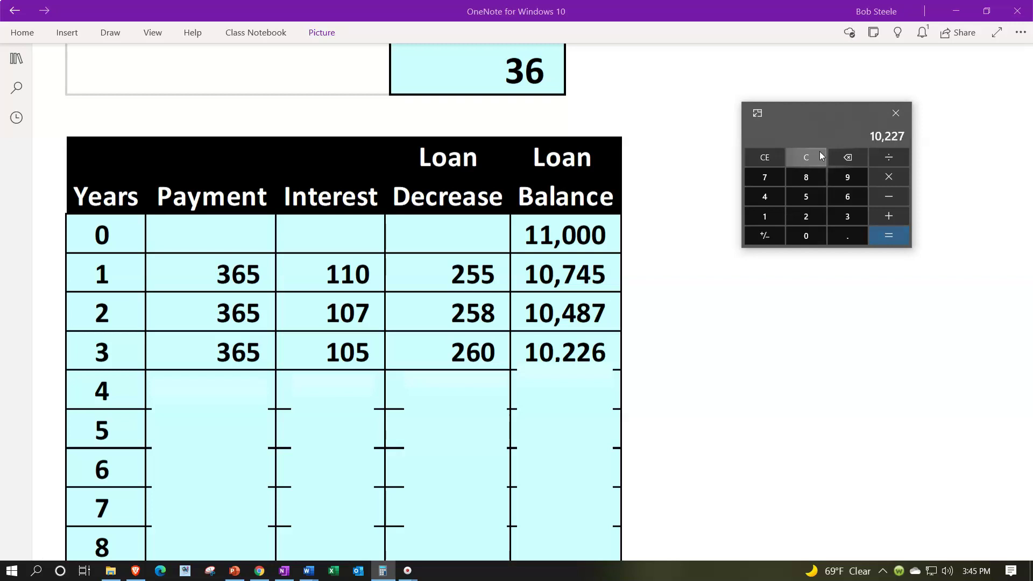
# Step: Shrink the Payment cover to uncover the year 4 payment, and calculate 10226 × 0.12 / 12 for the year 4 interest
pyautogui.click(208, 422)
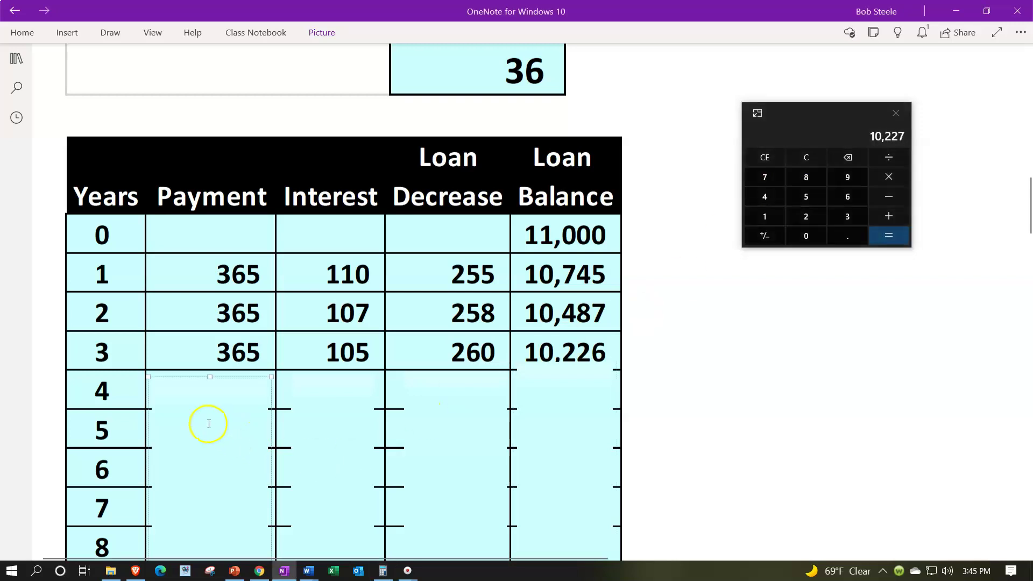
pyautogui.moveTo(210, 378); pyautogui.dragTo(210, 411)
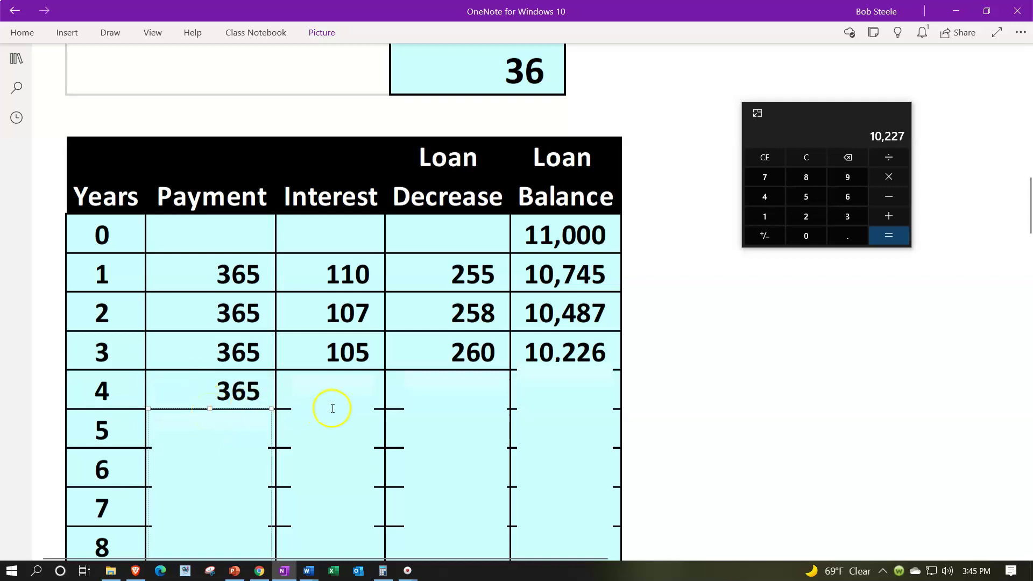
pyautogui.click(819, 157)
pyautogui.write('10226*.')
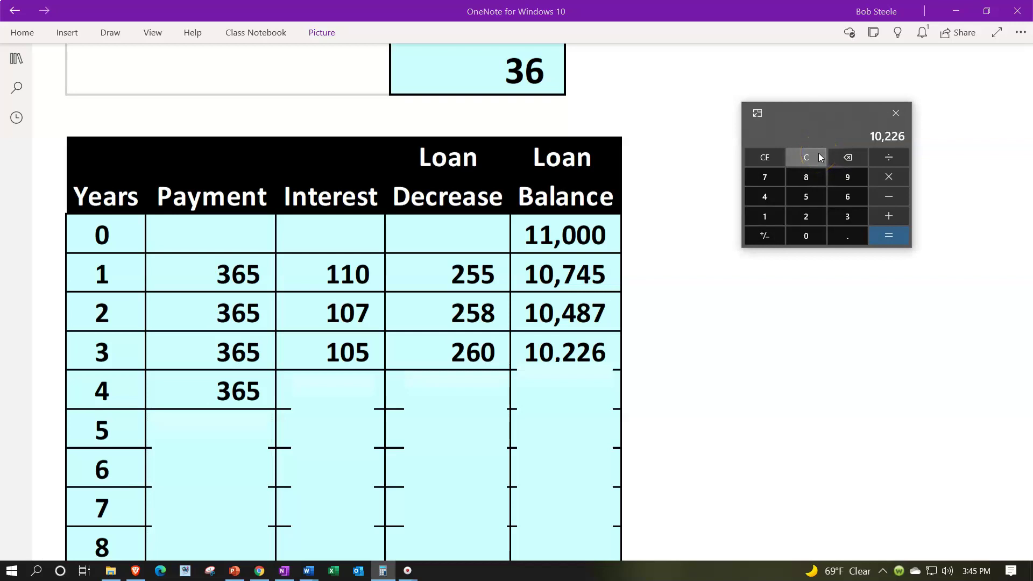
pyautogui.write('12')
pyautogui.press('Return')
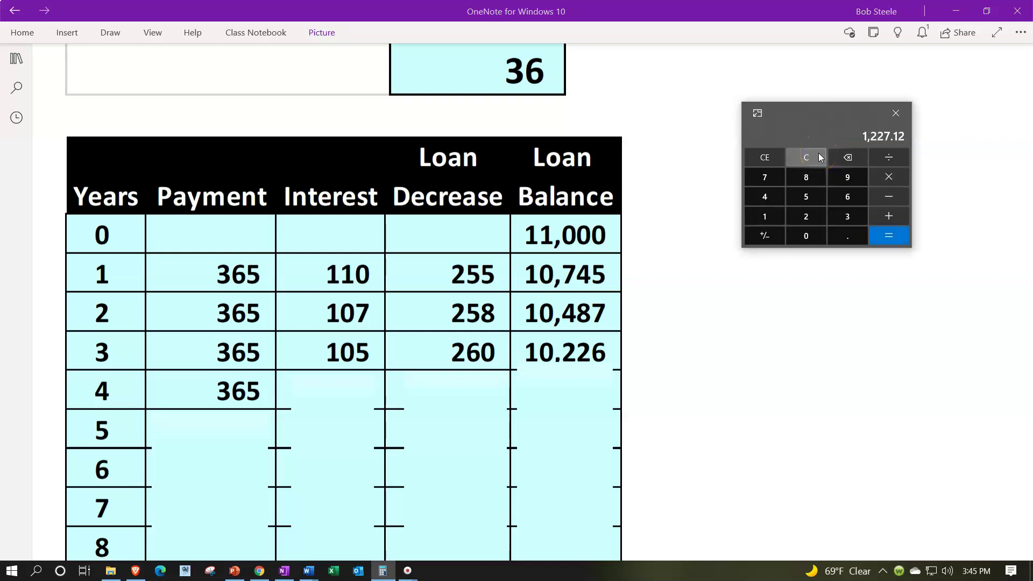
pyautogui.write('/12')
pyautogui.press('Return')
# Step: Recalculate the interest as 0.12 / 12 × 10226, and shrink the Interest cover to uncover its year 4 value
pyautogui.click(820, 157)
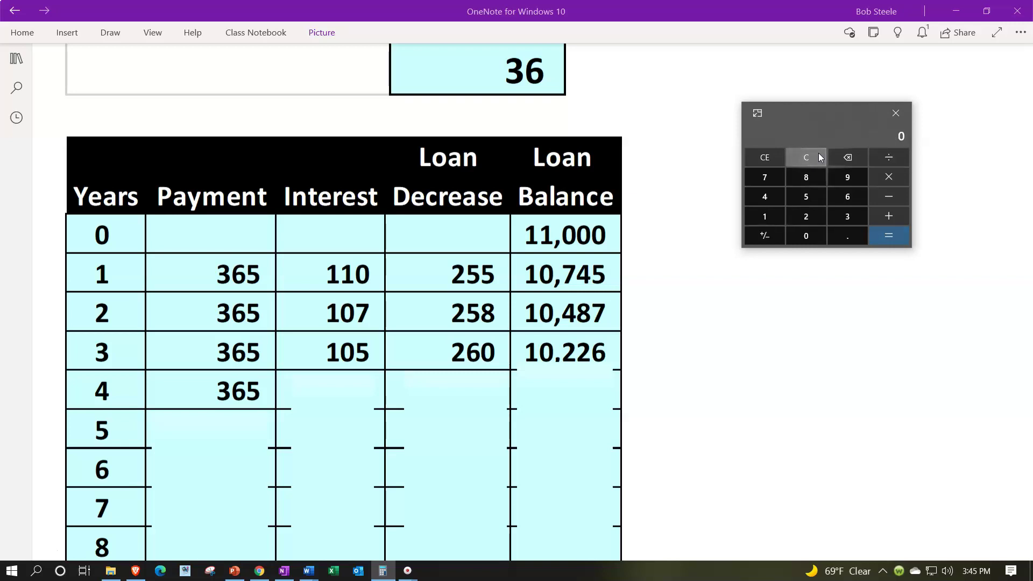
pyautogui.write('.12/12')
pyautogui.press('Return')
pyautogui.write('10226')
pyautogui.click(330, 388)
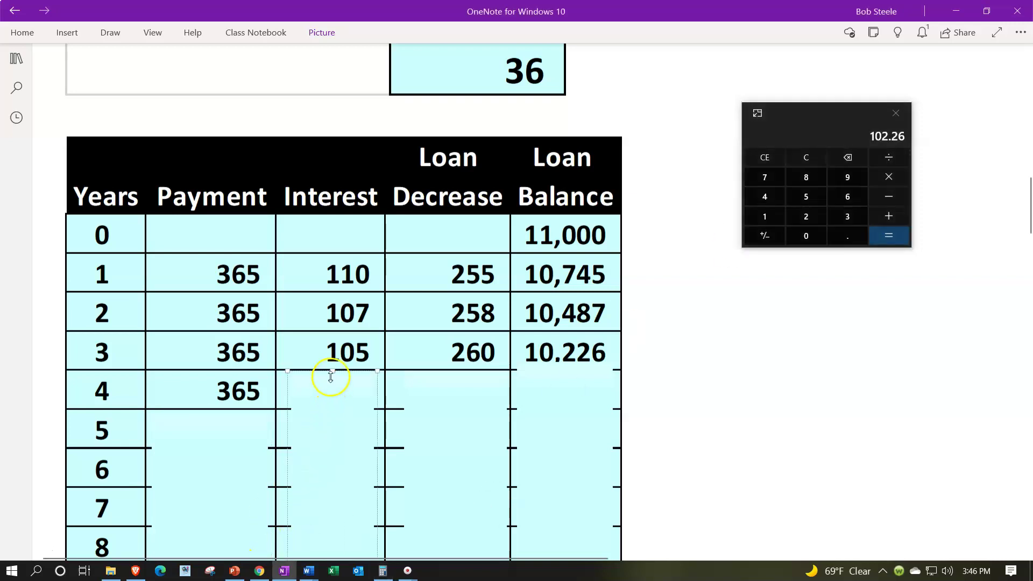
pyautogui.moveTo(331, 372); pyautogui.dragTo(318, 413)
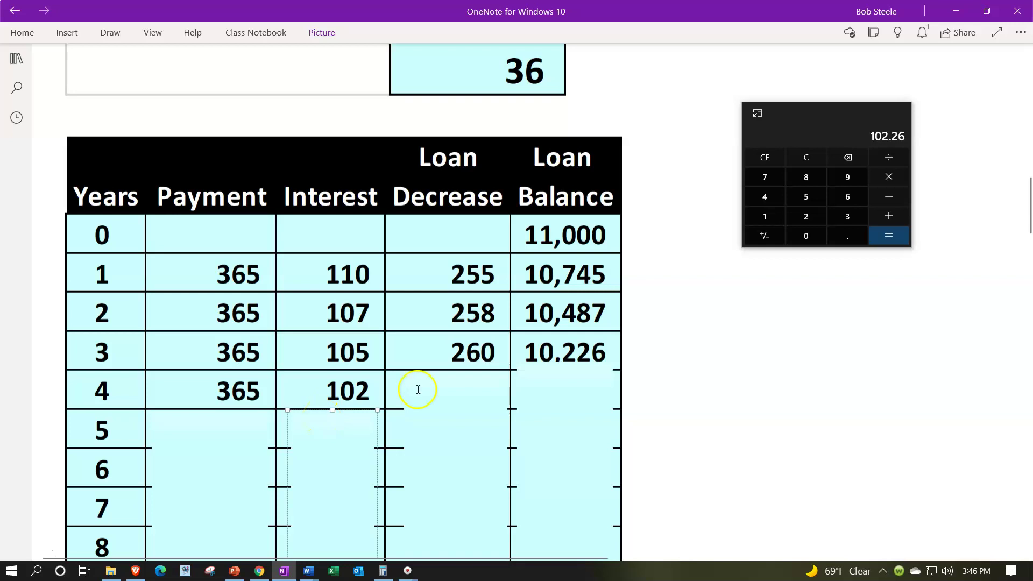
# Step: Calculate 365 - 102 on the calculator, and shrink the Loan Decrease cover to uncover its year 4 value
pyautogui.click(807, 157)
pyautogui.write('365')
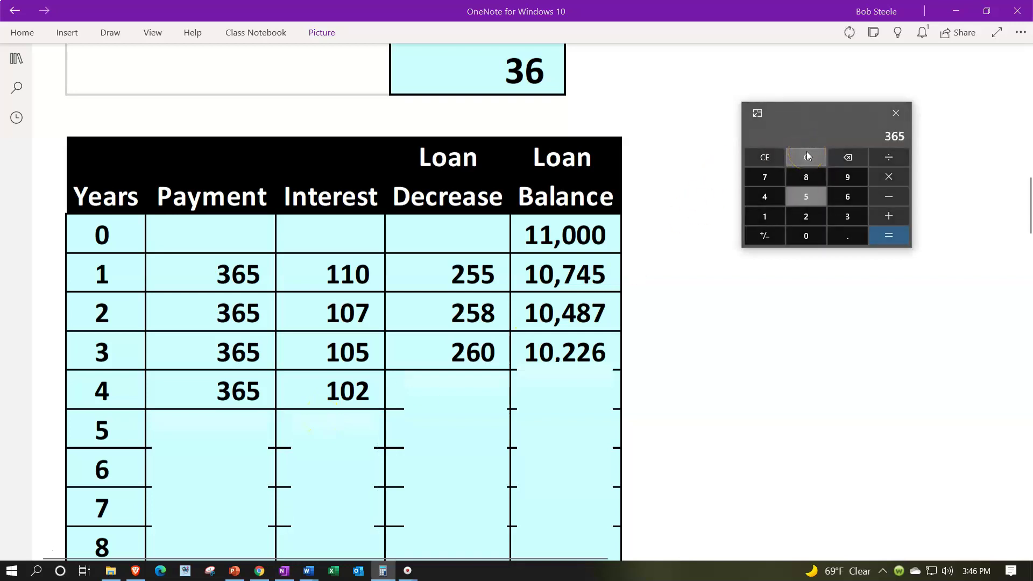
pyautogui.write('-102')
pyautogui.press('Return')
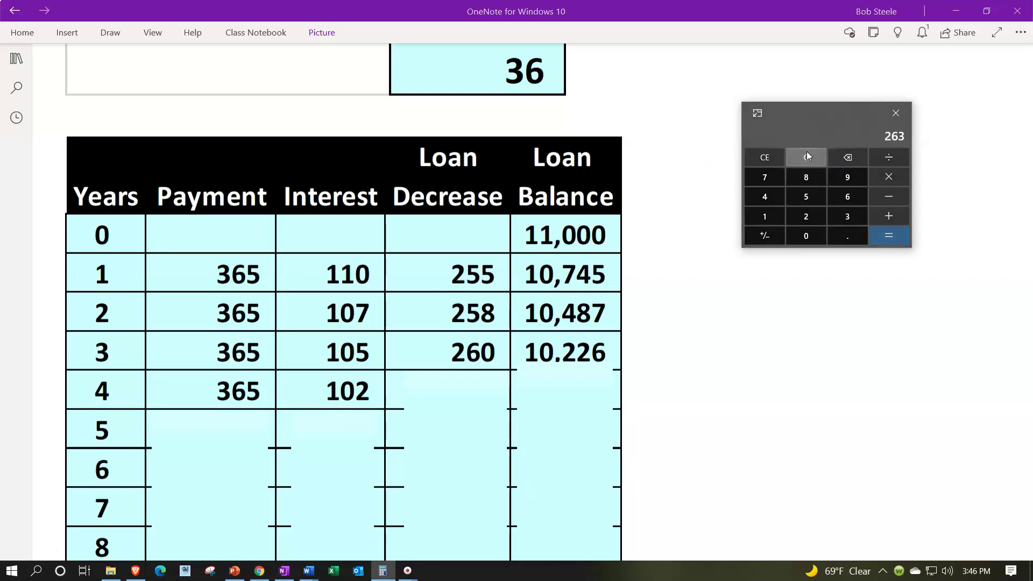
pyautogui.click(476, 406)
pyautogui.write('263')
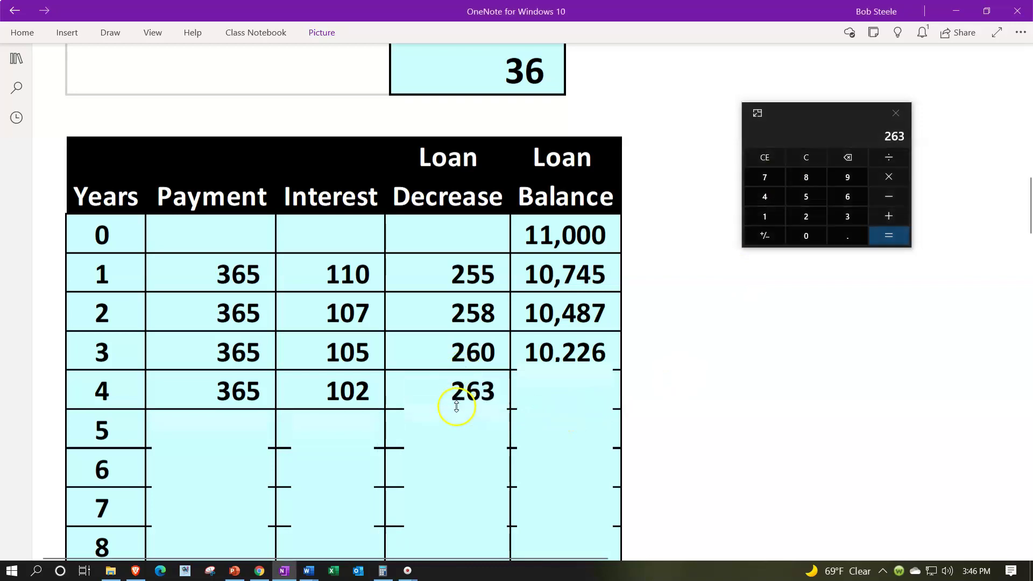
# Step: Calculate 10226 - 263 on the calculator, and shrink the Loan Balance cover to uncover the year 4 balance
pyautogui.click(804, 154)
pyautogui.write('10226')
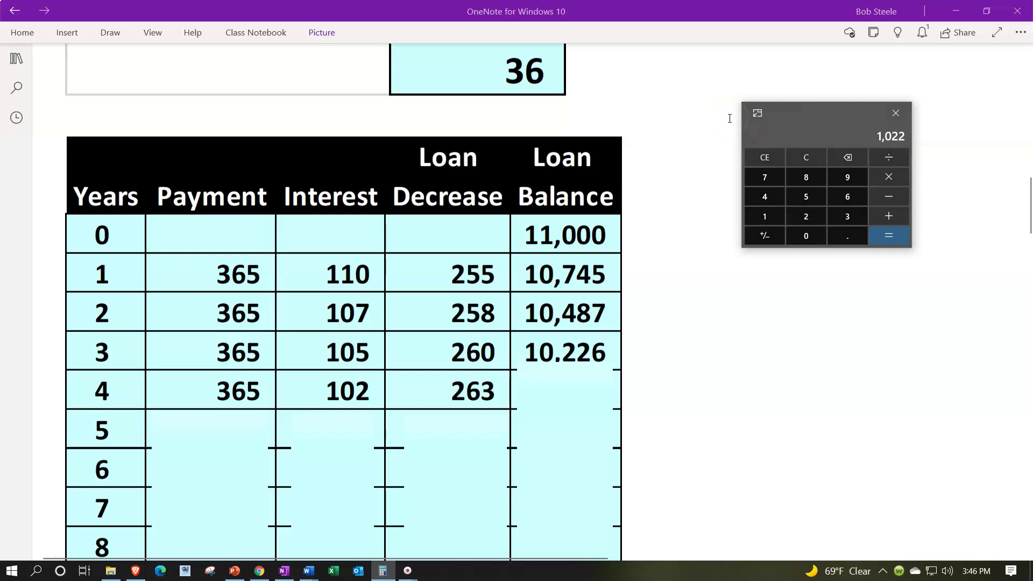
pyautogui.write('-263')
pyautogui.press('Return')
pyautogui.click(560, 379)
pyautogui.write('9,963')
pyautogui.click(561, 416)
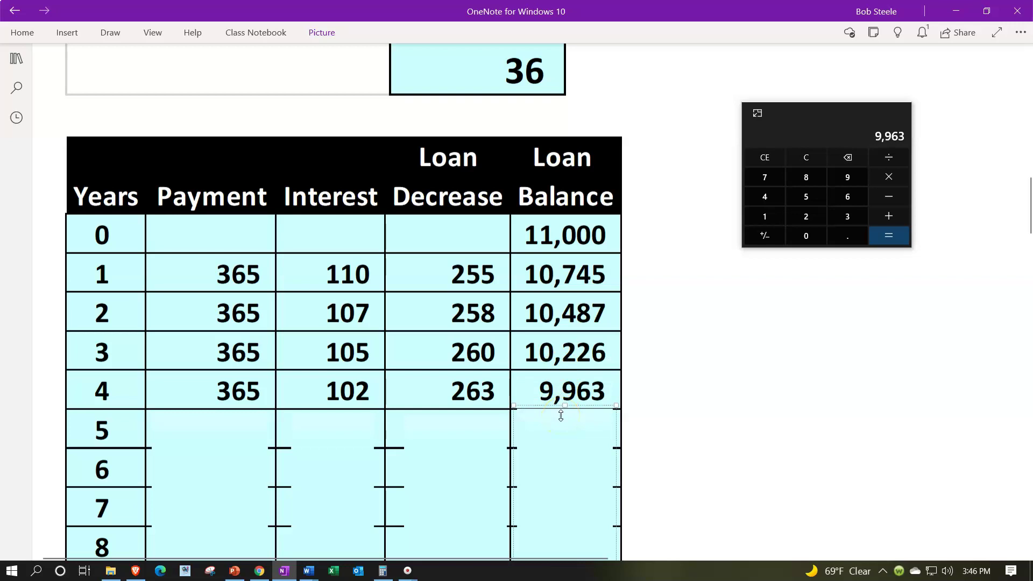
# Step: Delete the four covers over the Payment, Interest, Loan Decrease and Loan Balance columns from year 5 down
pyautogui.click(341, 350)
pyautogui.scroll(-5, 339, 347)
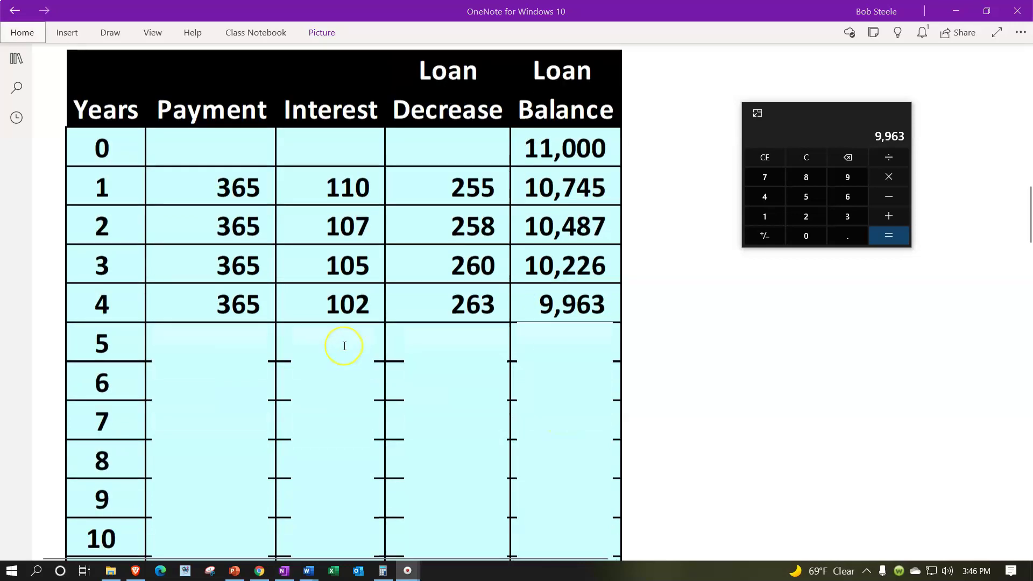
pyautogui.click(250, 285)
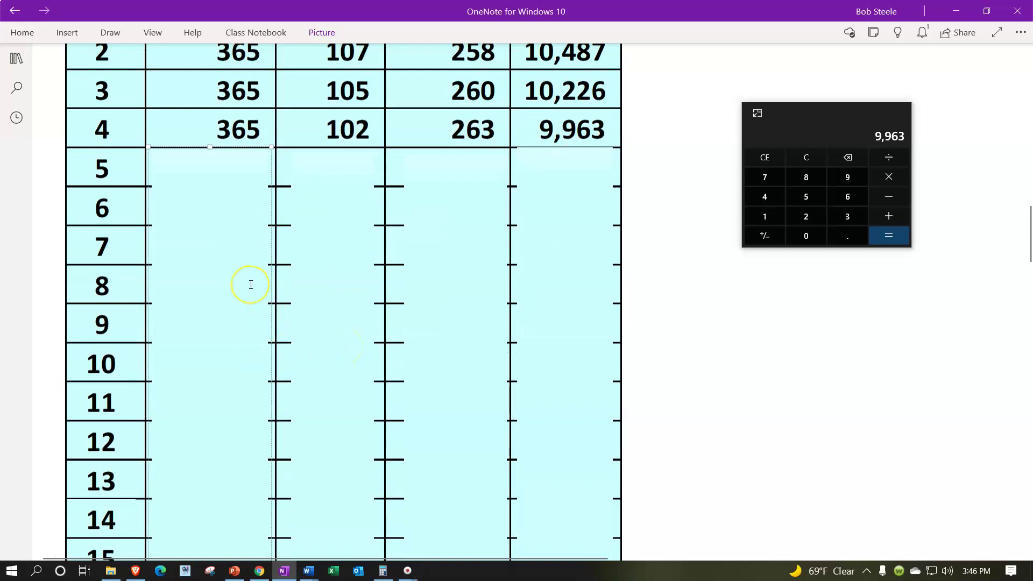
pyautogui.press('Delete')
pyautogui.click(355, 282)
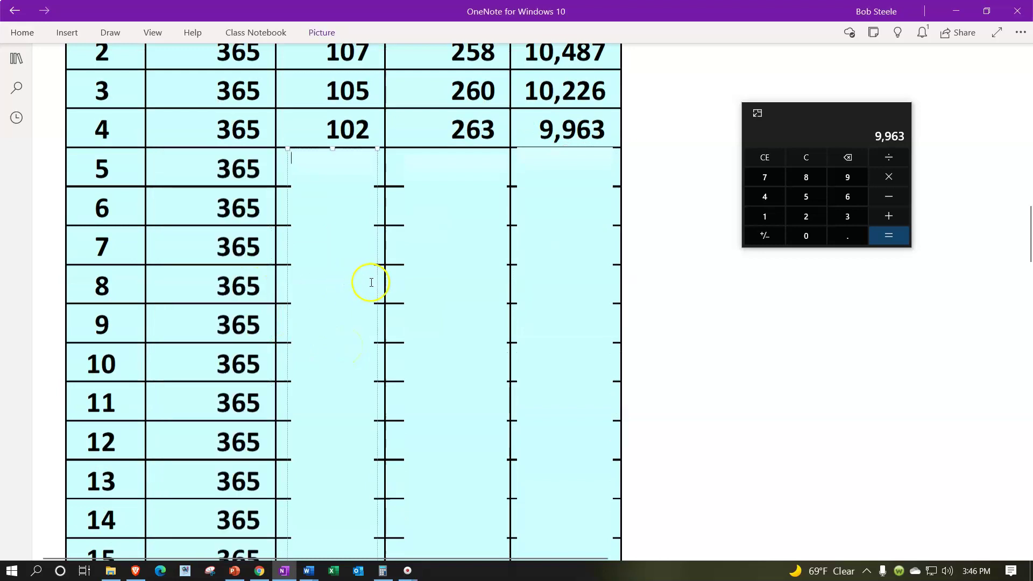
pyautogui.press('Delete')
pyautogui.click(457, 242)
pyautogui.press('Delete')
pyautogui.click(566, 237)
pyautogui.press('Delete')
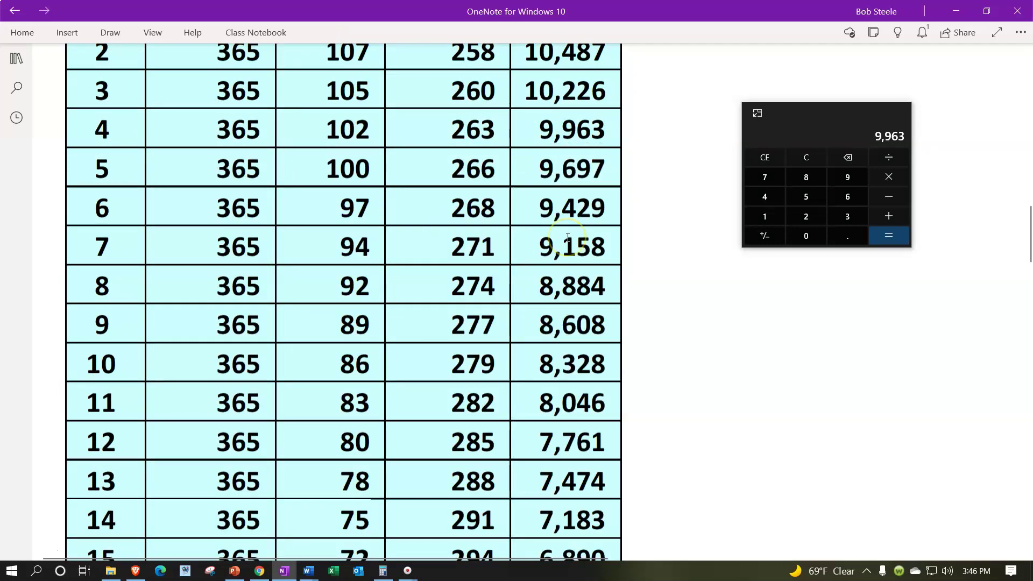
# Step: Review the uncovered amortization table through period 36, comparing the Payment, Interest, Loan Decrease and Loan Balance columns
pyautogui.scroll(-15, 567, 237)
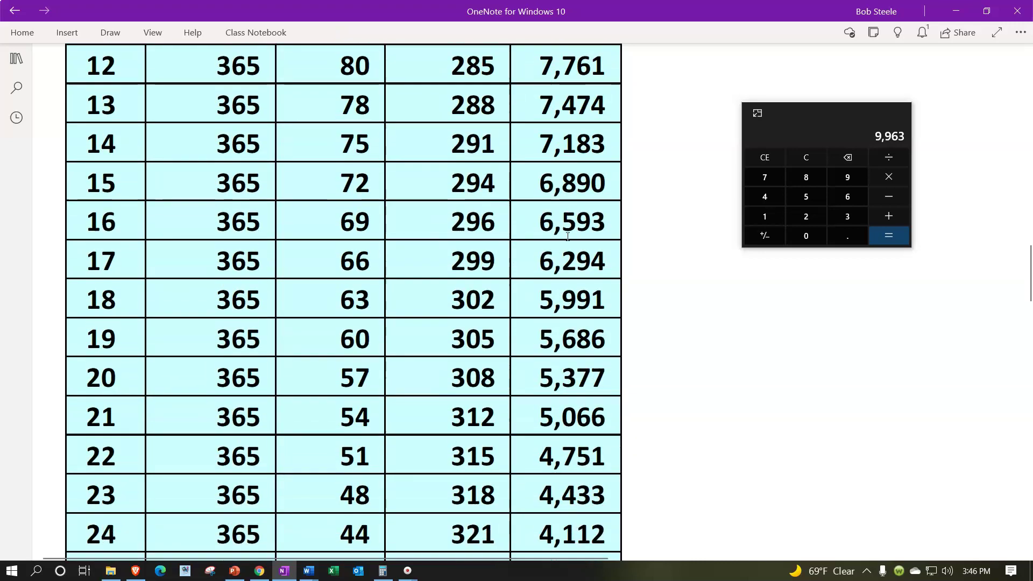
pyautogui.scroll(-3, 565, 243)
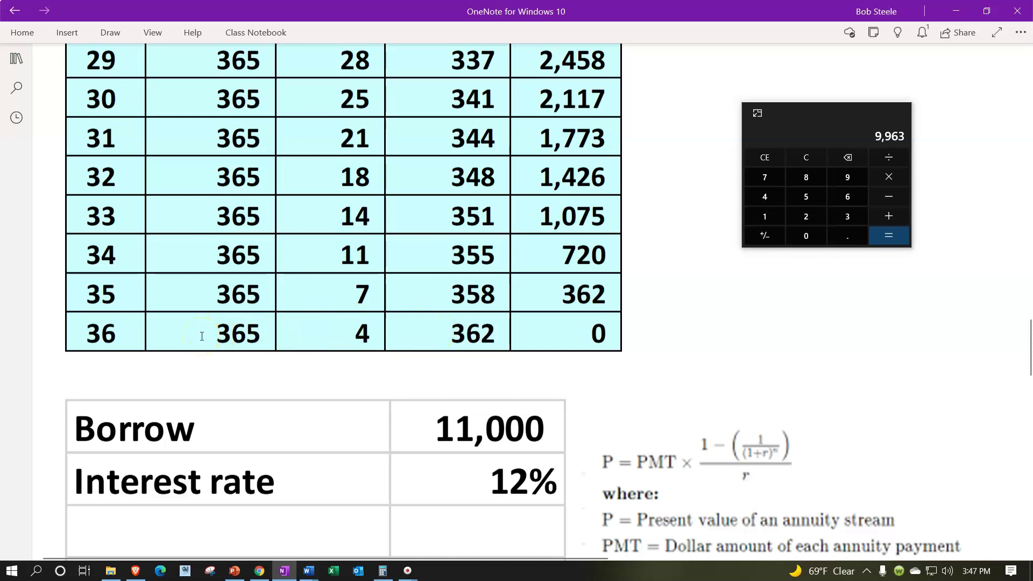
pyautogui.scroll(20, 202, 336)
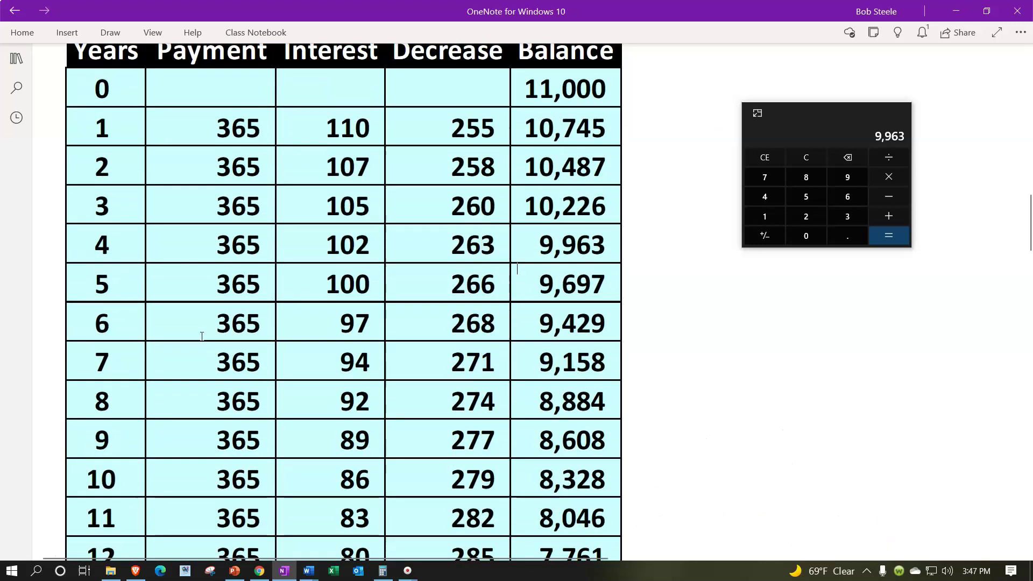
pyautogui.scroll(2, 201, 336)
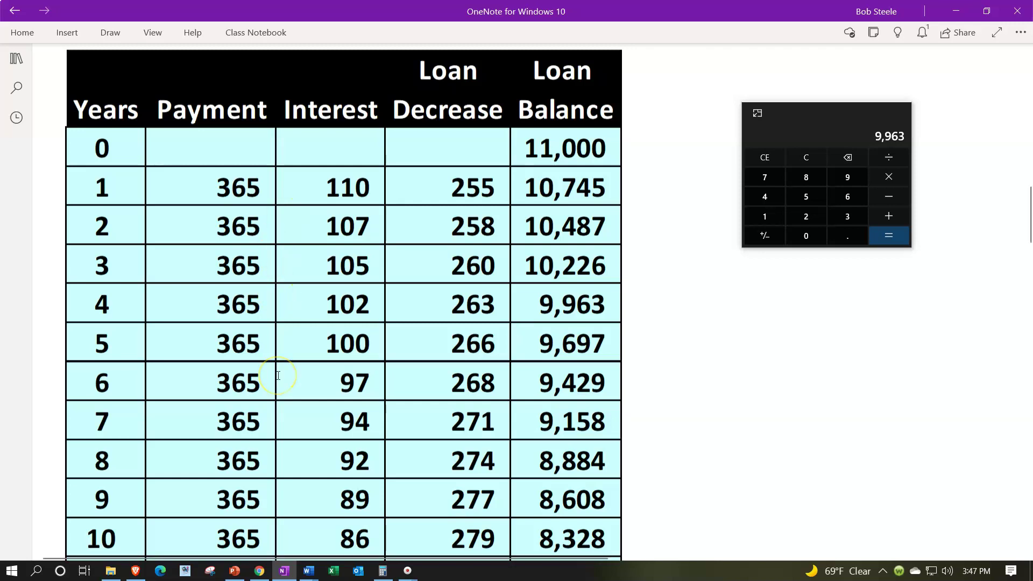
pyautogui.scroll(-2, 279, 375)
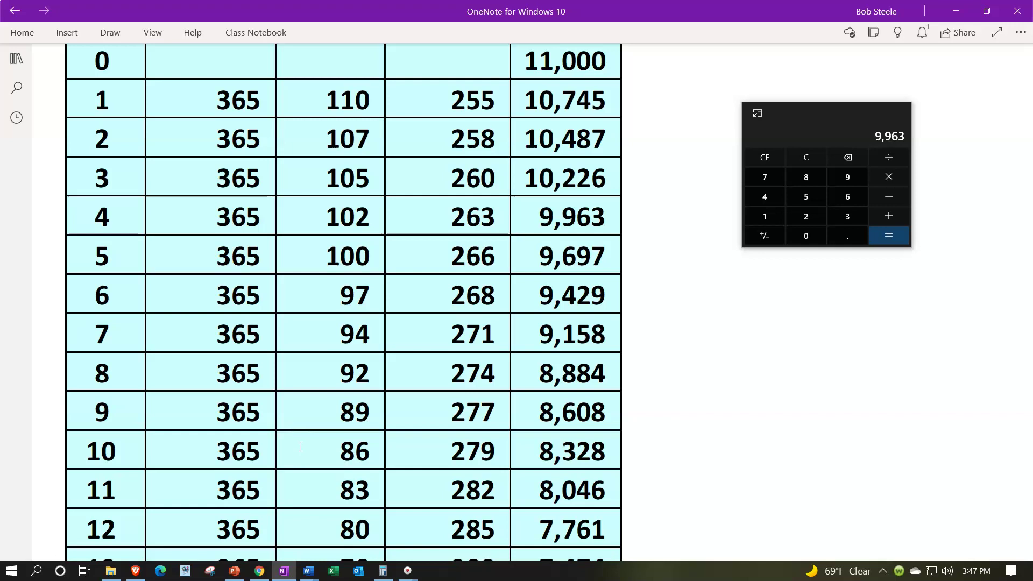
pyautogui.scroll(4, 301, 448)
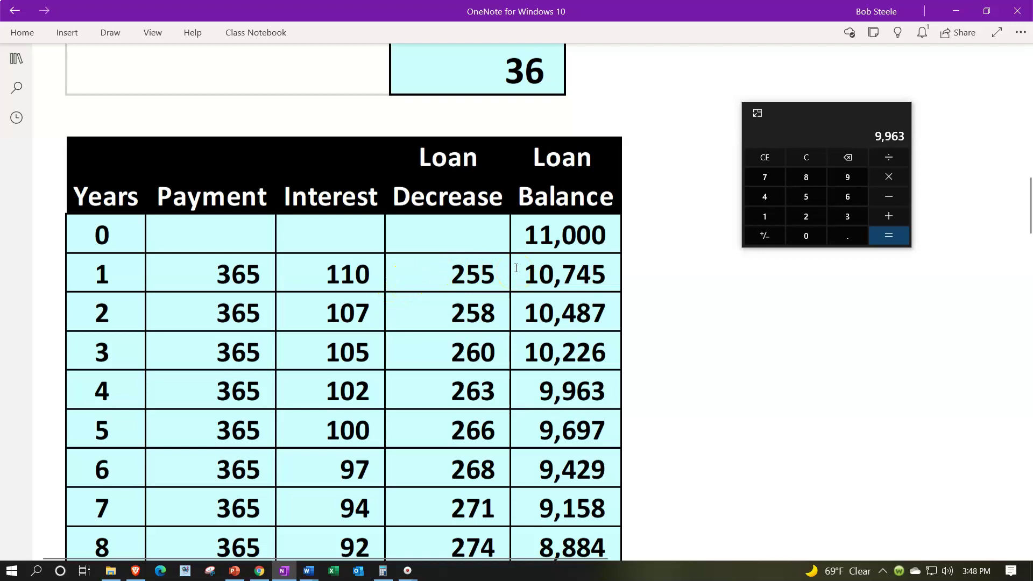
pyautogui.scroll(-15, 517, 268)
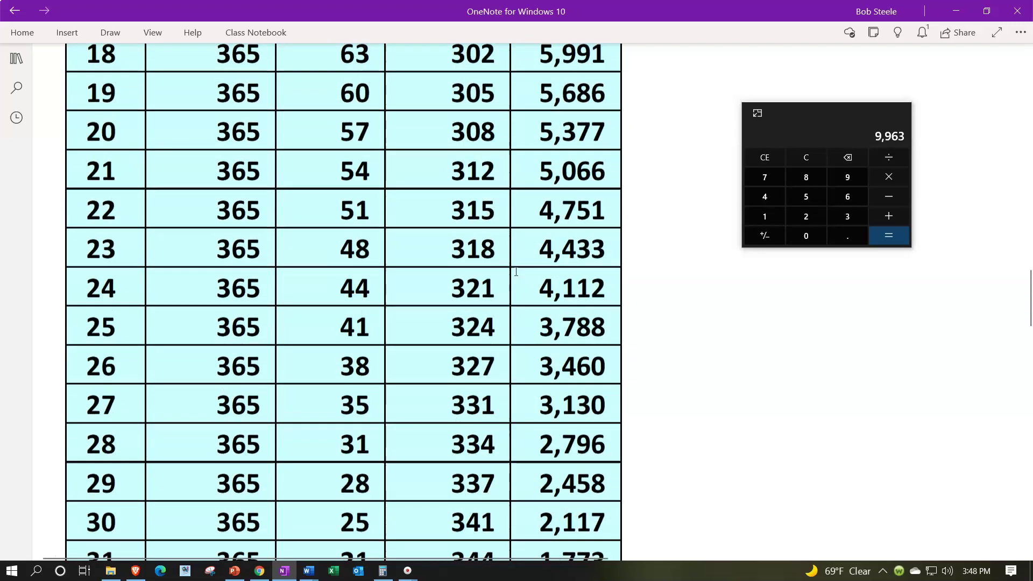